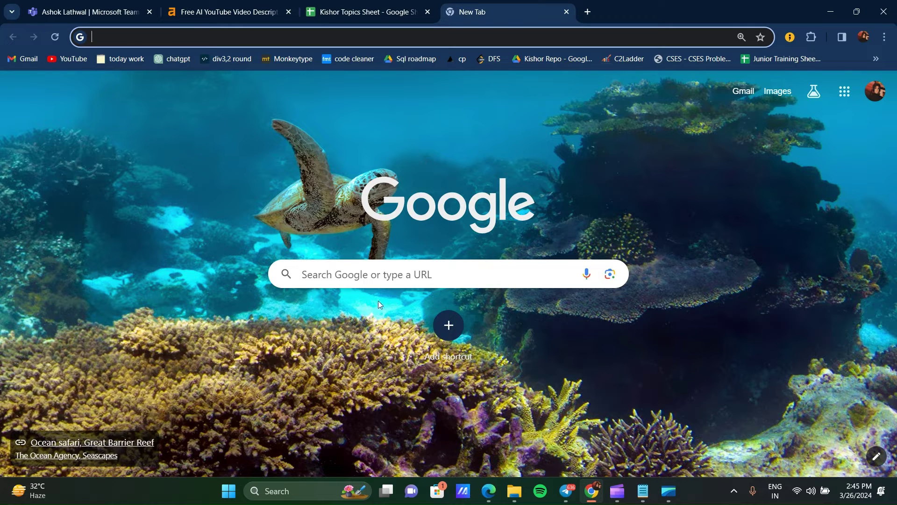
Open Settings from search, go to Display, and run Detect under Multiple displays.
{"action": "left_click", "coordinate": [317, 489]}
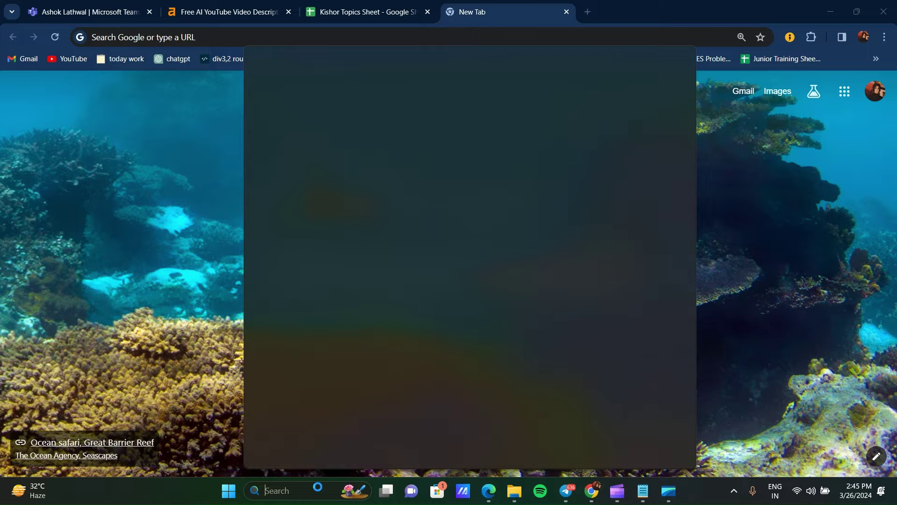
{"action": "type", "text": "setting"}
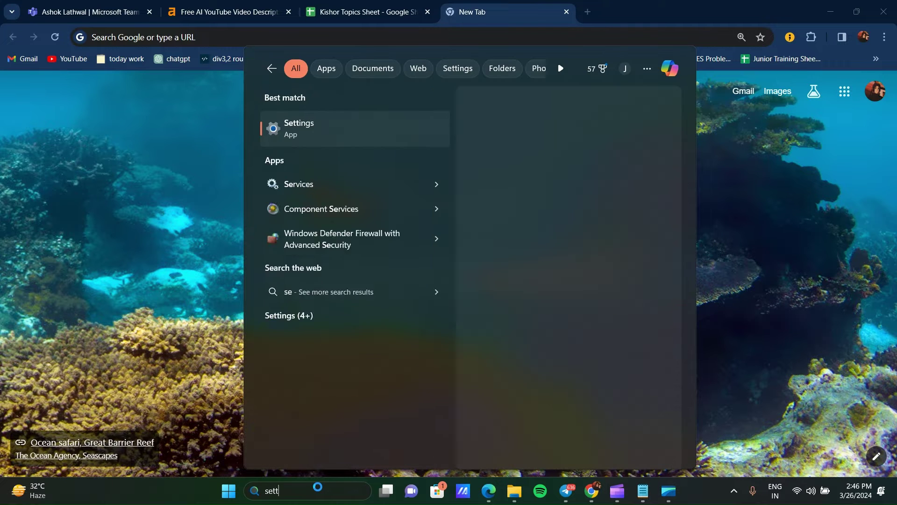
{"action": "left_click", "coordinate": [275, 129]}
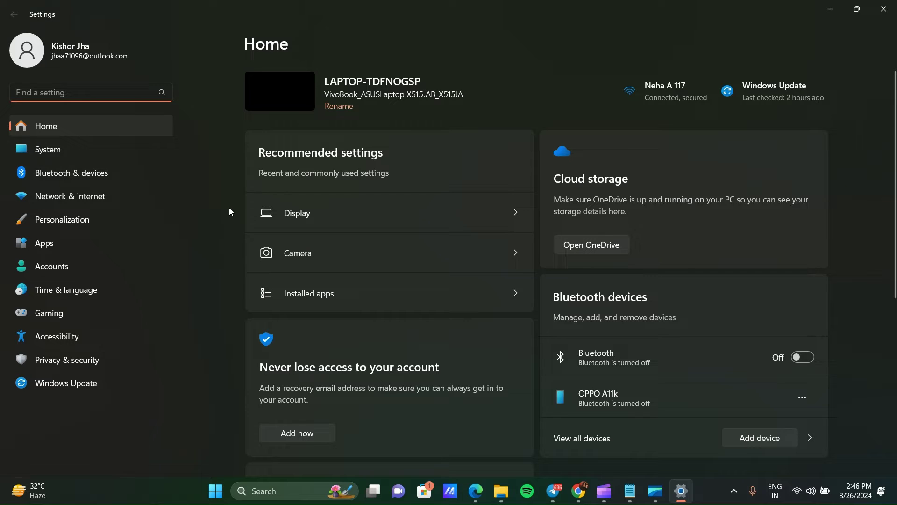
{"action": "left_click", "coordinate": [326, 218]}
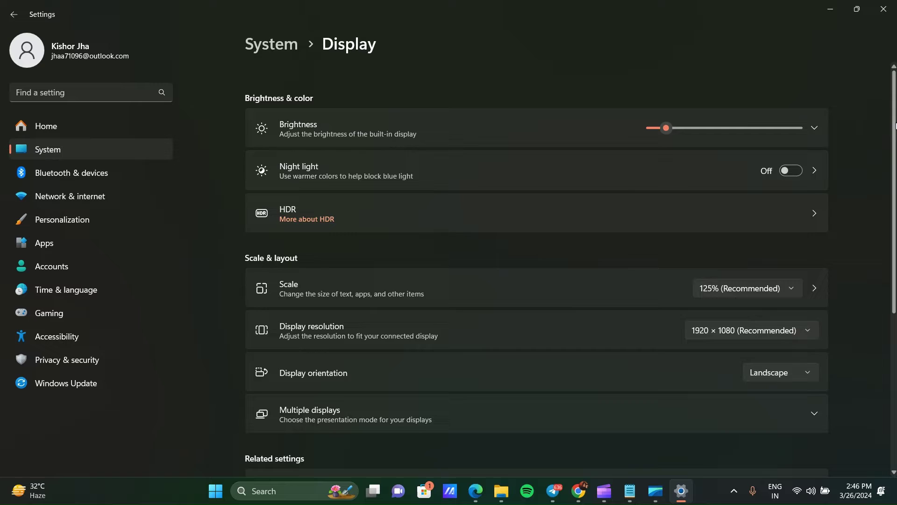
{"action": "left_click_drag", "start_coordinate": [894, 127], "coordinate": [895, 285]}
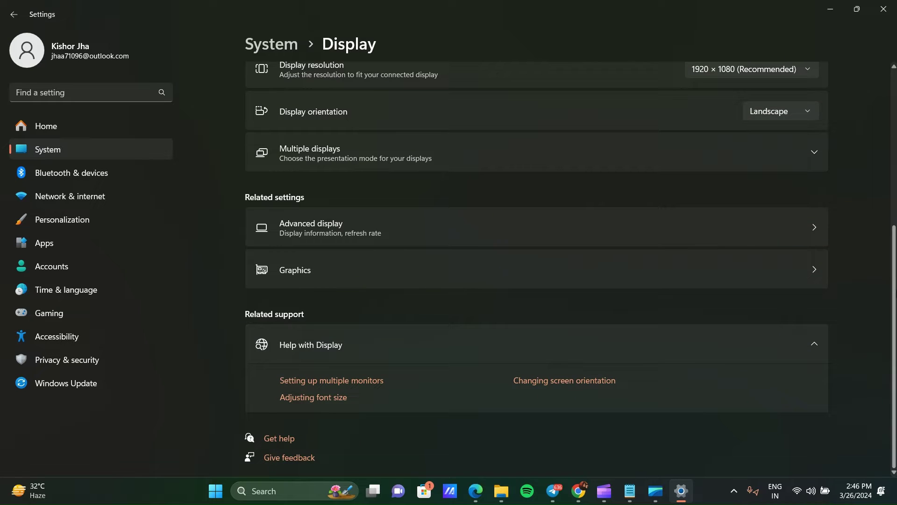
{"action": "left_click", "coordinate": [408, 156]}
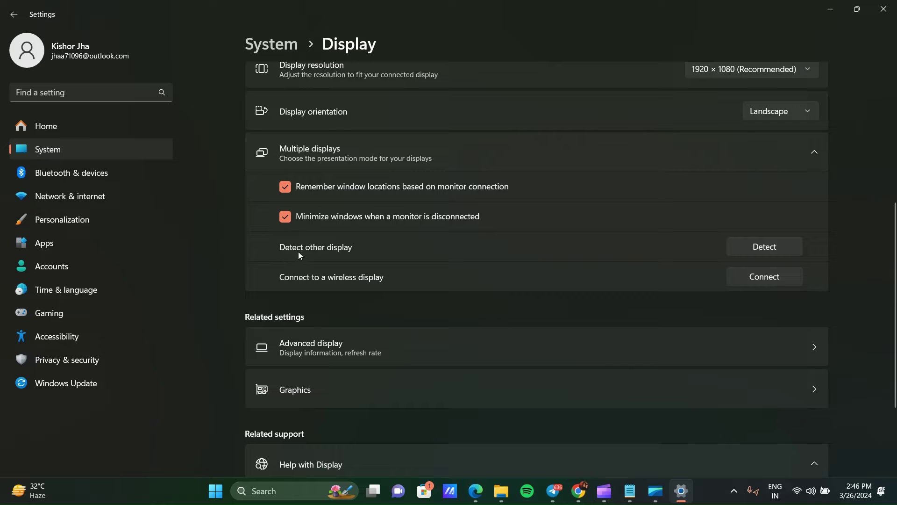
{"action": "left_click", "coordinate": [751, 246]}
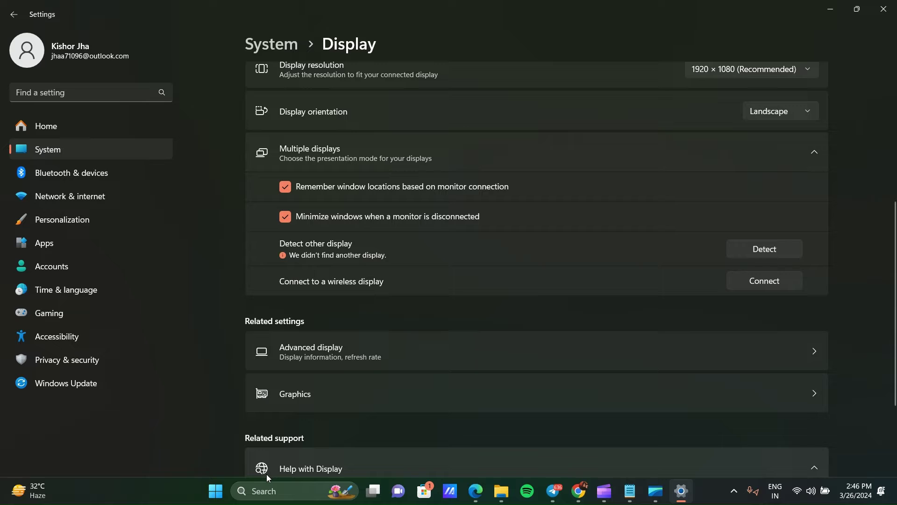
Open Device Manager and expand Display adapters to show Intel(R) UHD Graphics, dismissing its context menu.
{"action": "left_click", "coordinate": [279, 490]}
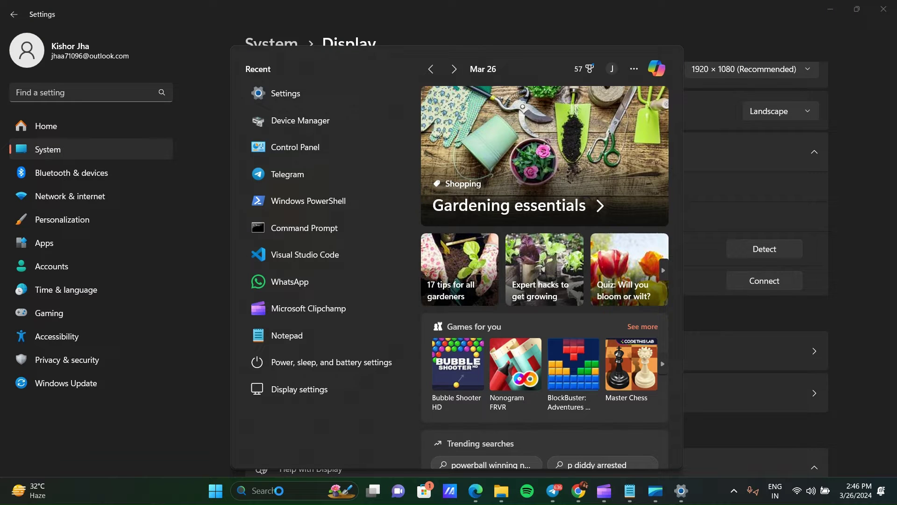
{"action": "type", "text": "device"}
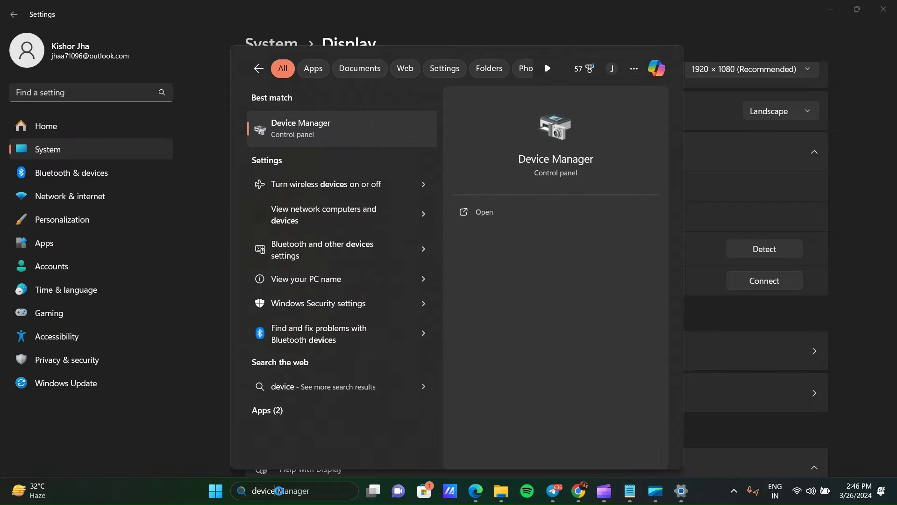
{"action": "left_click", "coordinate": [331, 119]}
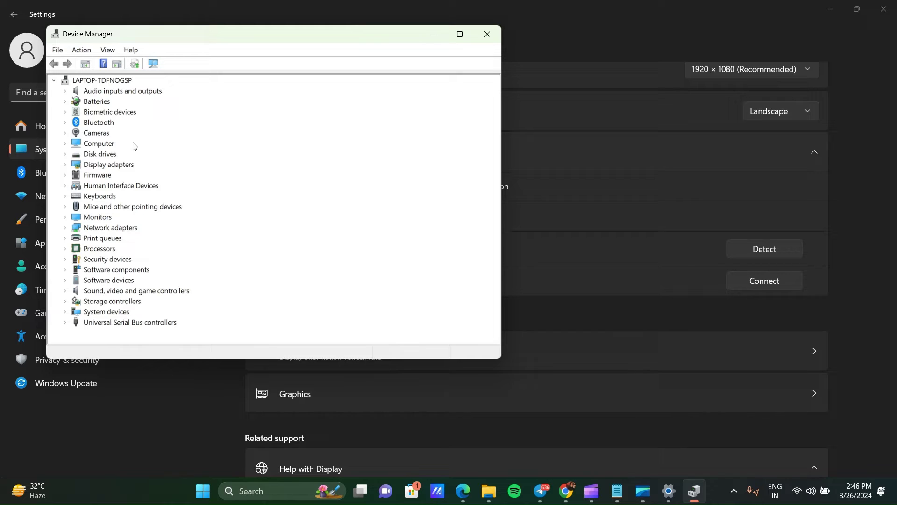
{"action": "left_click", "coordinate": [65, 164]}
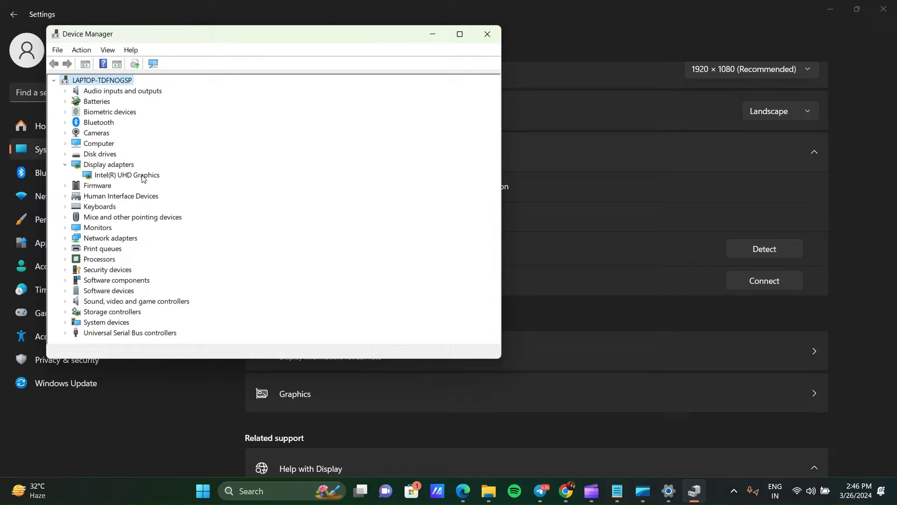
{"action": "right_click", "coordinate": [107, 180]}
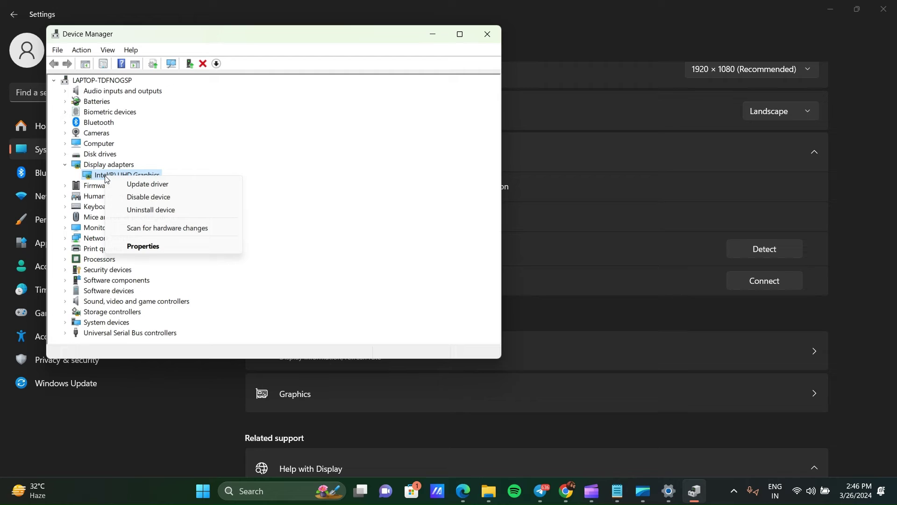
{"action": "left_click", "coordinate": [104, 179]}
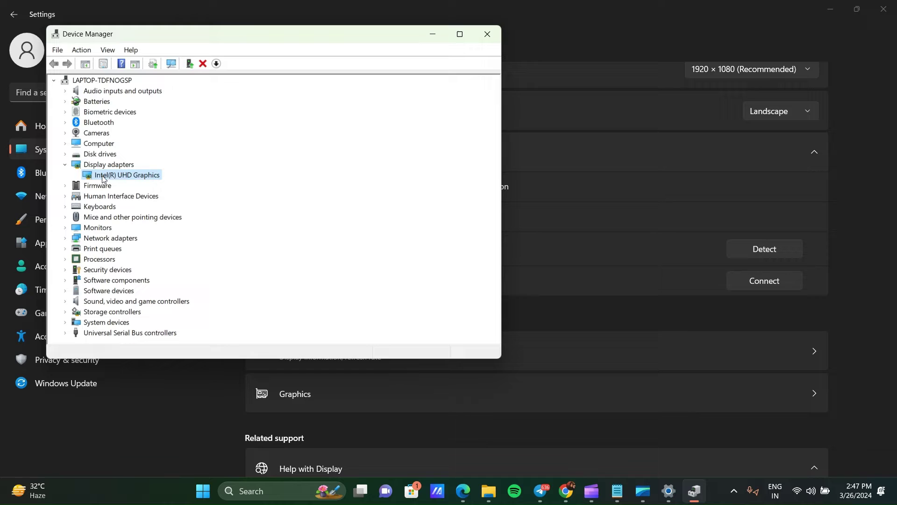
Run an automatic driver search for Intel(R) UHD Graphics; the best driver is already installed.
{"action": "right_click", "coordinate": [103, 180]}
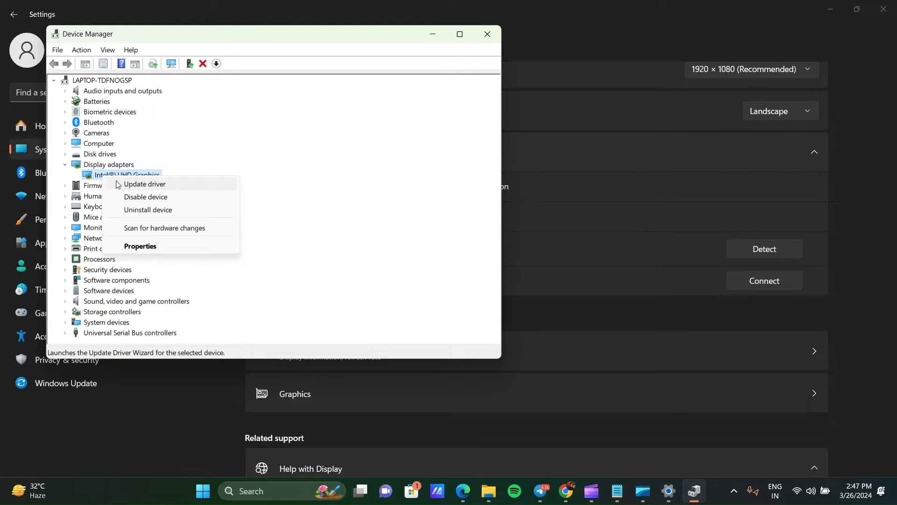
{"action": "left_click", "coordinate": [119, 185]}
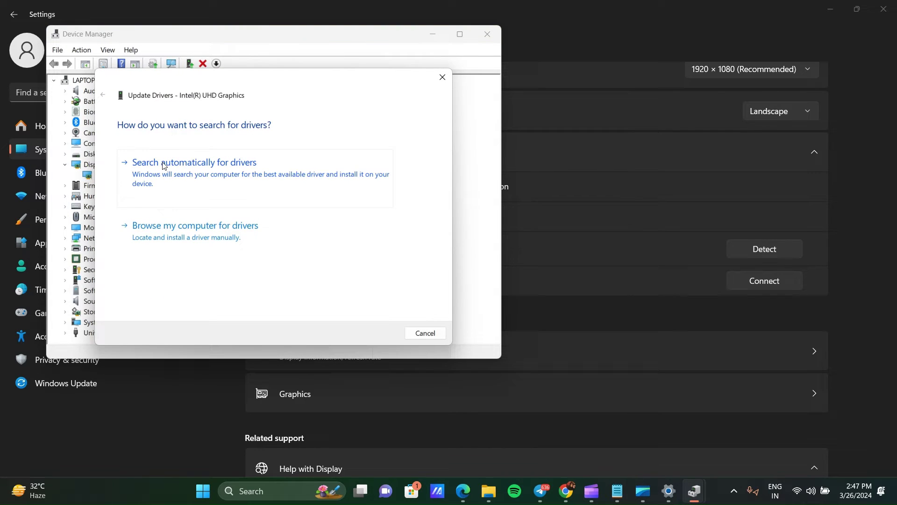
{"action": "left_click", "coordinate": [242, 167]}
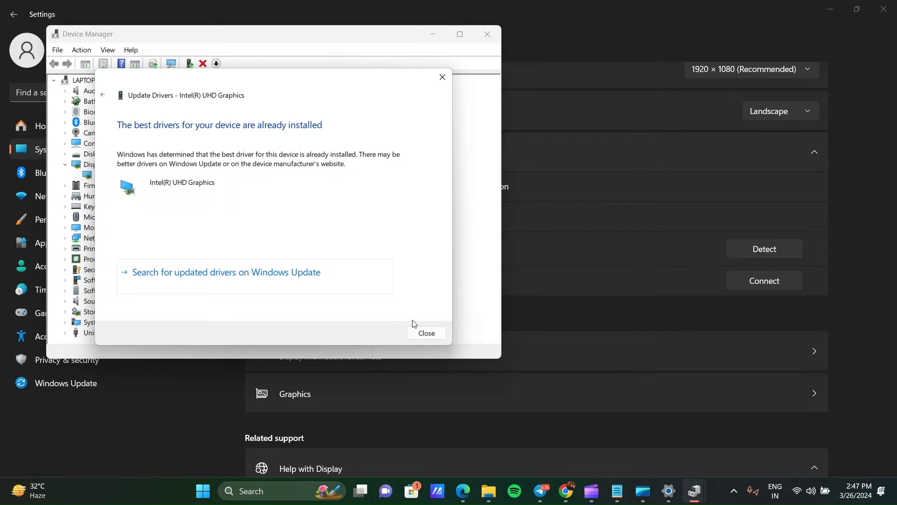
{"action": "left_click", "coordinate": [426, 332]}
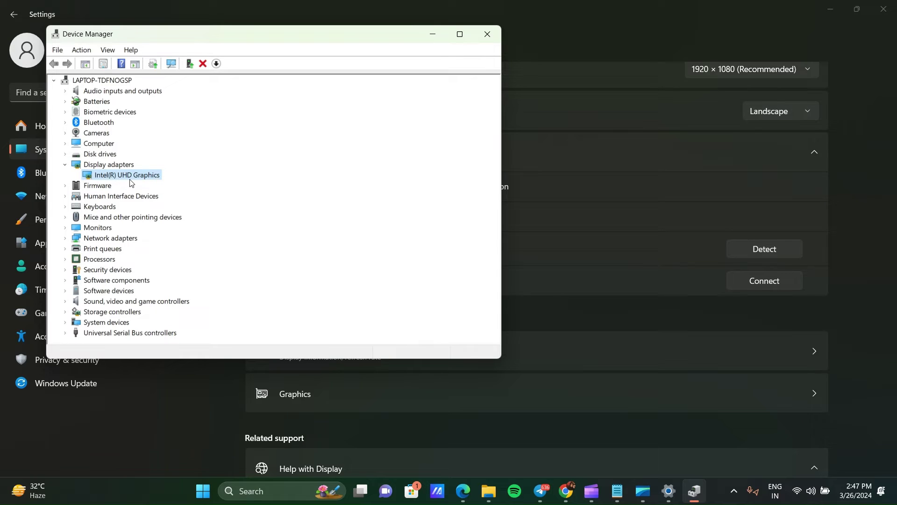
Check the adapter's driver version 30.0.101.1660 in its properties, then close Device Manager.
{"action": "right_click", "coordinate": [115, 176]}
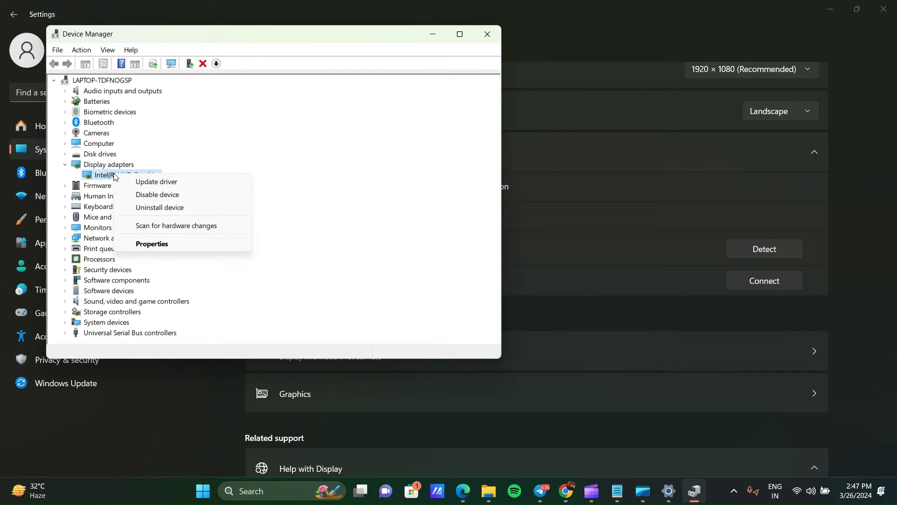
{"action": "left_click", "coordinate": [163, 244]}
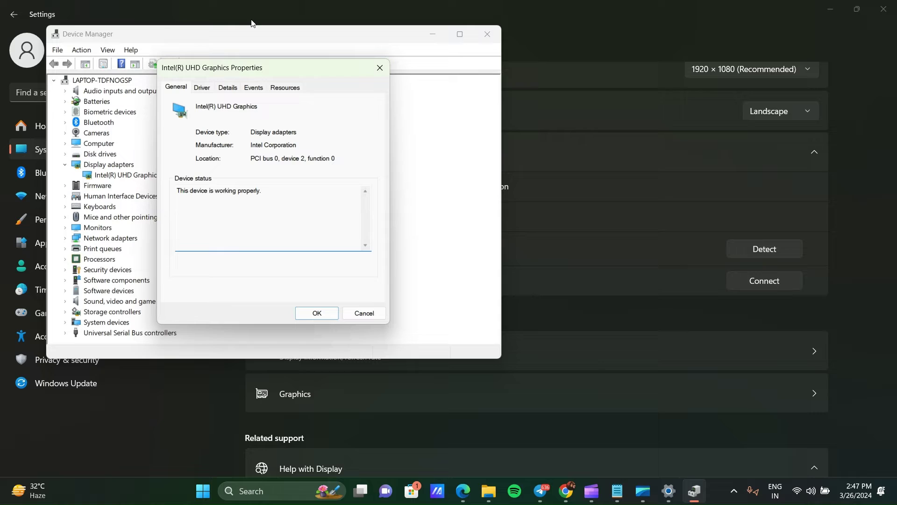
{"action": "left_click", "coordinate": [201, 87]}
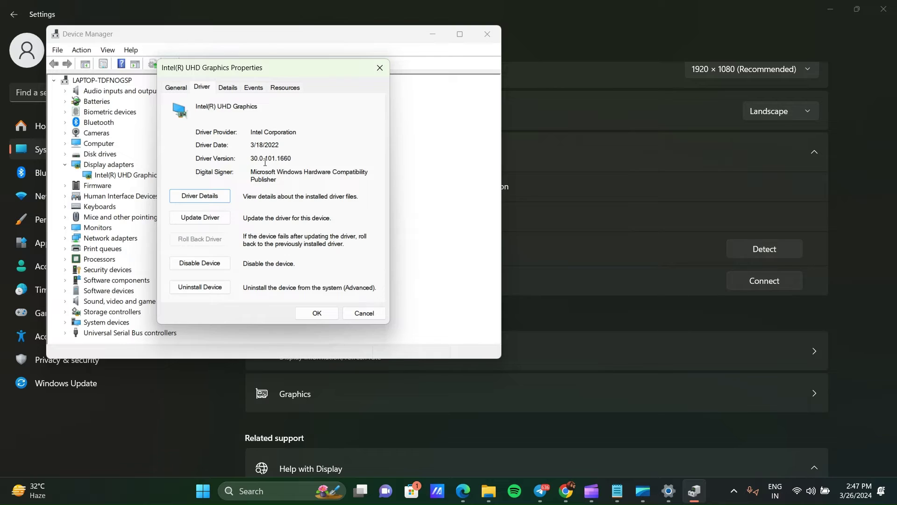
{"action": "left_click_drag", "start_coordinate": [292, 161], "coordinate": [252, 157]}
{"action": "left_click", "coordinate": [317, 313]}
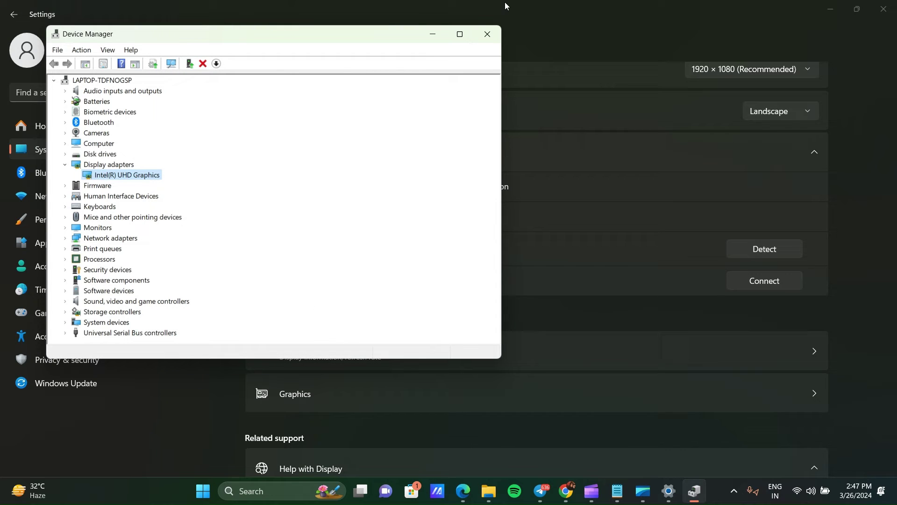
{"action": "left_click", "coordinate": [486, 32]}
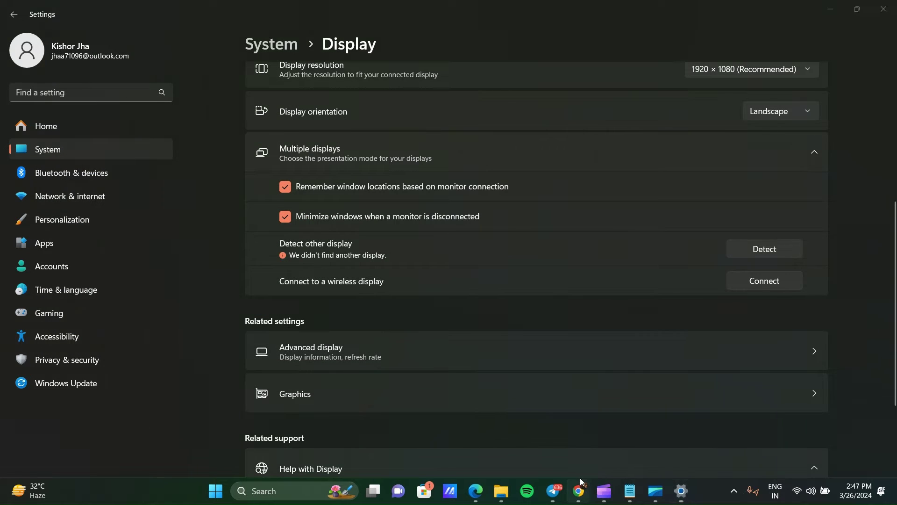
In Chrome, search Google for 'intel graphics driver download'.
{"action": "left_click", "coordinate": [580, 477]}
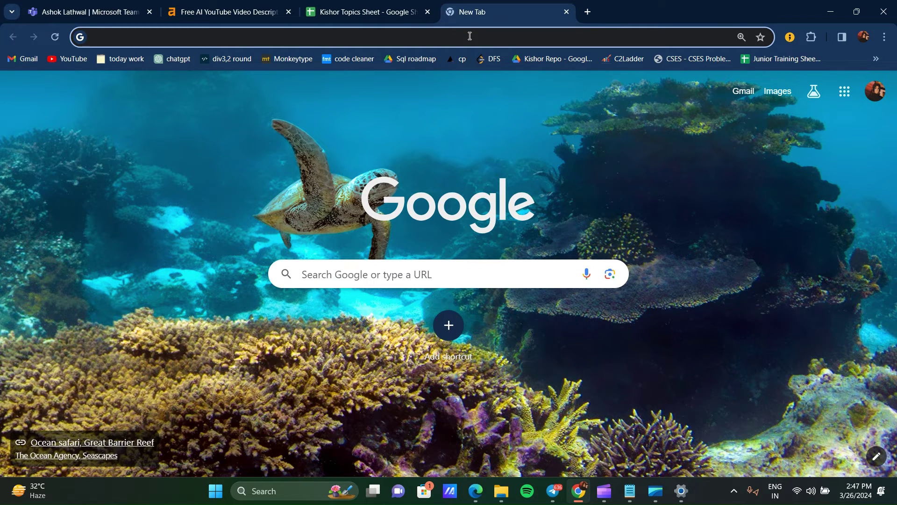
{"action": "type", "text": "inter"}
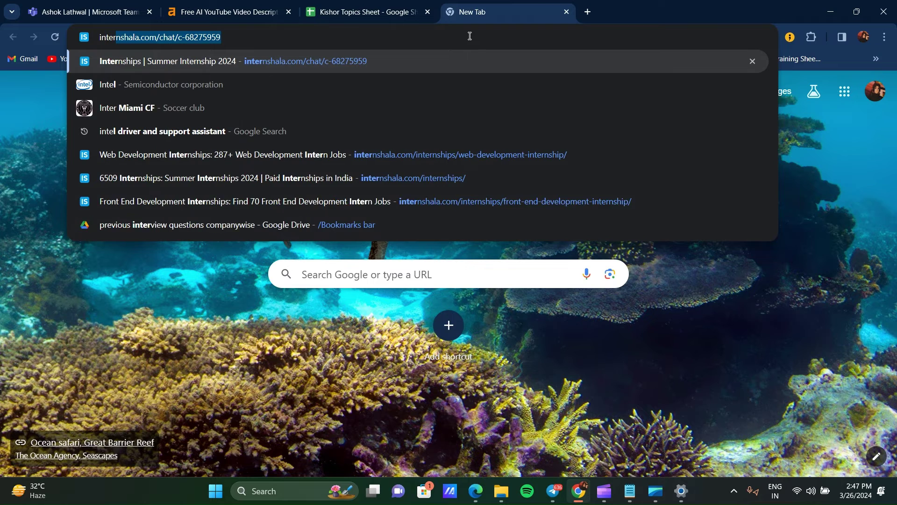
{"action": "type", "text": "l grao"}
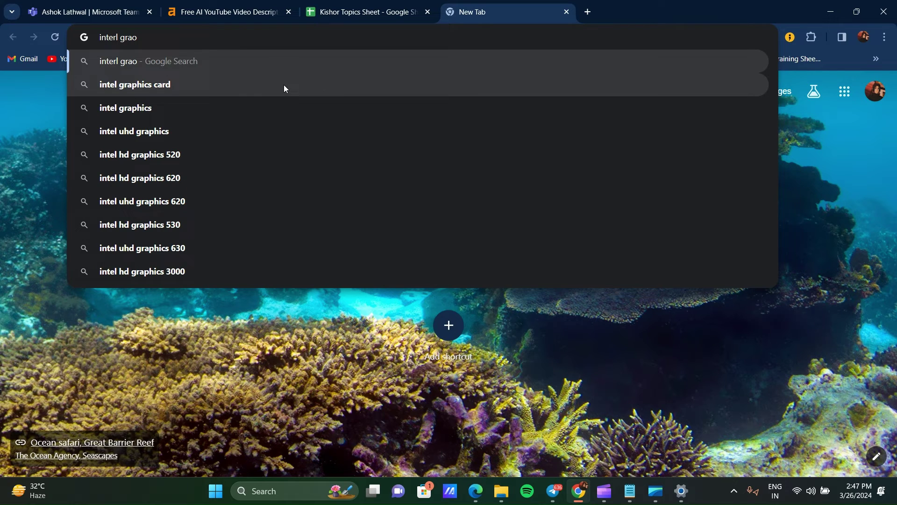
{"action": "key", "text": "BackSpace"}
{"action": "type", "text": "phic"}
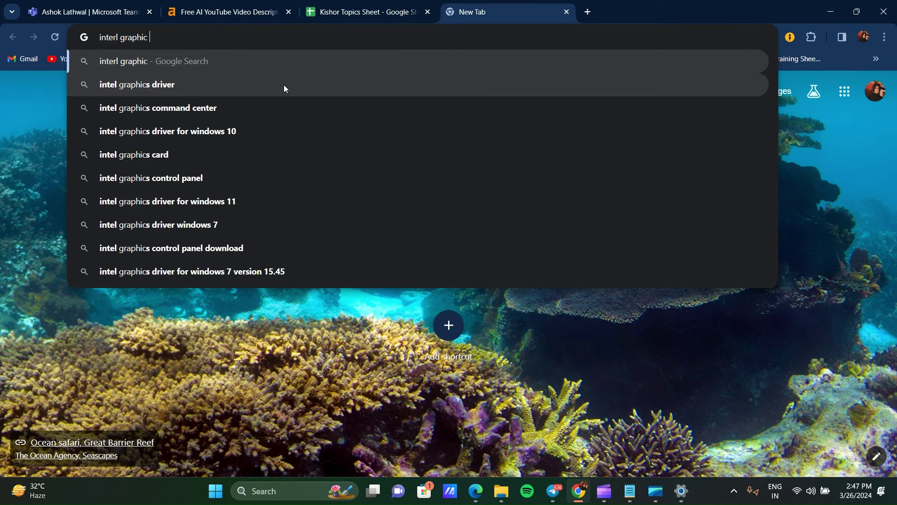
{"action": "left_click", "coordinate": [269, 88]}
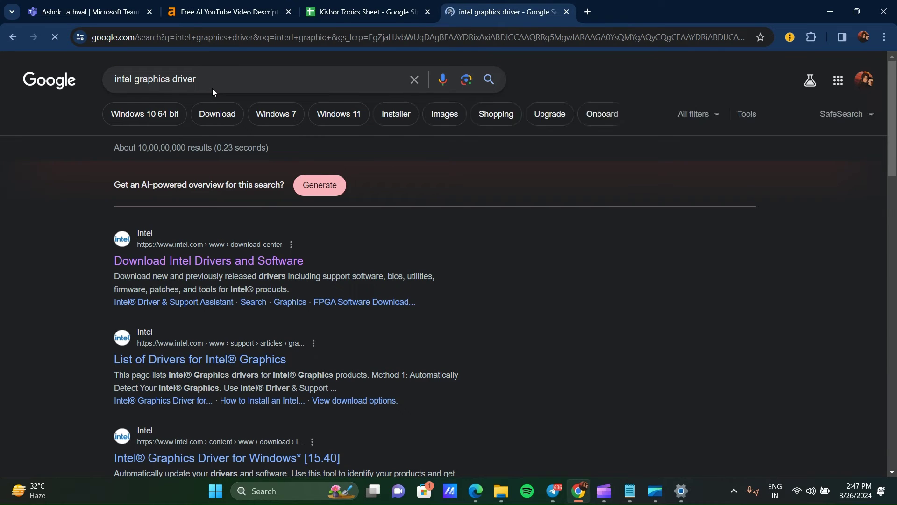
{"action": "left_click", "coordinate": [213, 80]}
{"action": "type", "text": "down"}
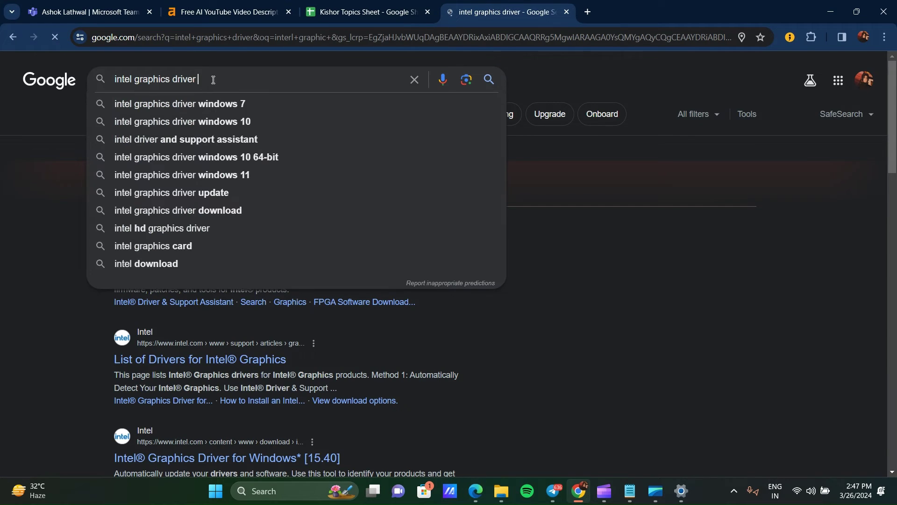
{"action": "left_click", "coordinate": [228, 98]}
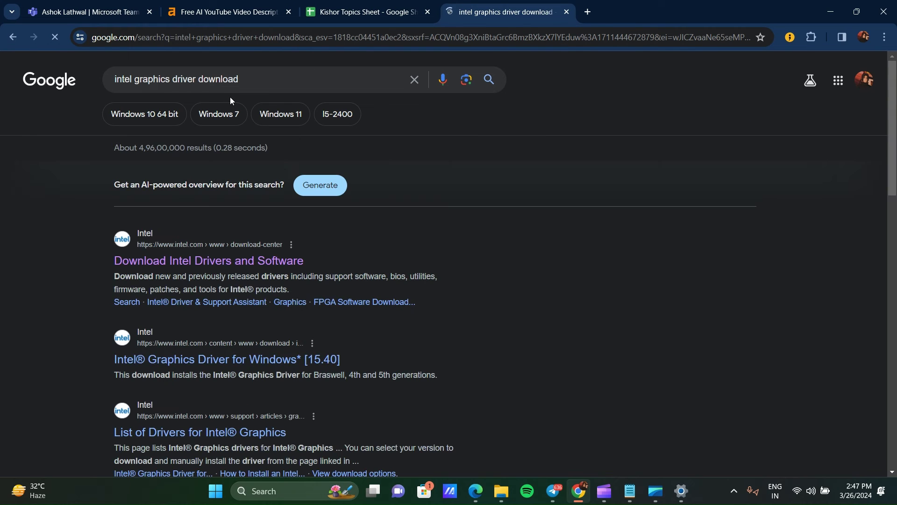
Open Intel's Download Drivers and Software page and confirm Intel(R) UHD Graphics under Display adapters.
{"action": "left_click", "coordinate": [163, 262]}
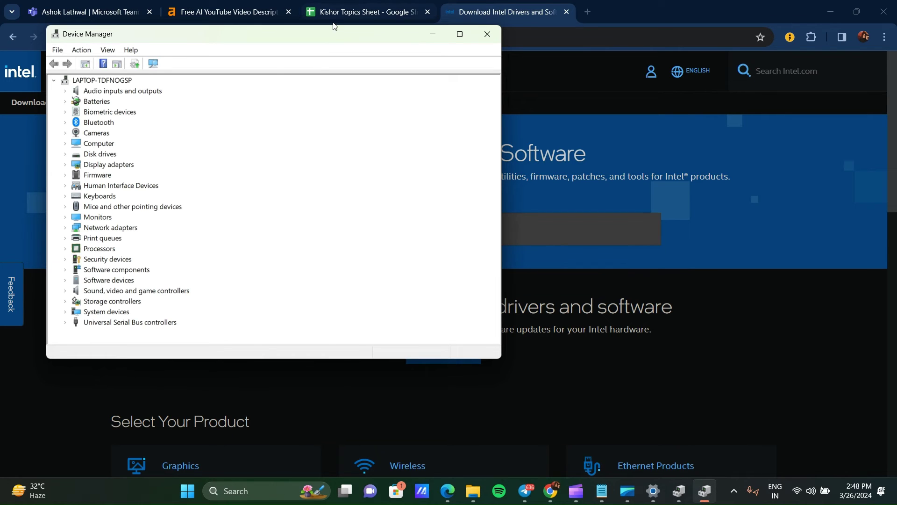
{"action": "double_click", "coordinate": [77, 164]}
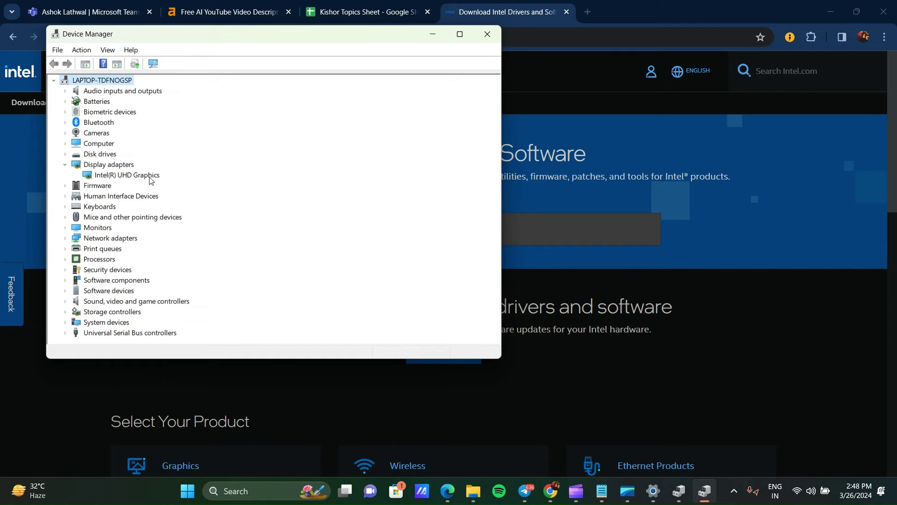
Search Intel's Download Center for 'intel r uhd graphics' and scroll through the 298 results.
{"action": "left_click", "coordinate": [554, 172]}
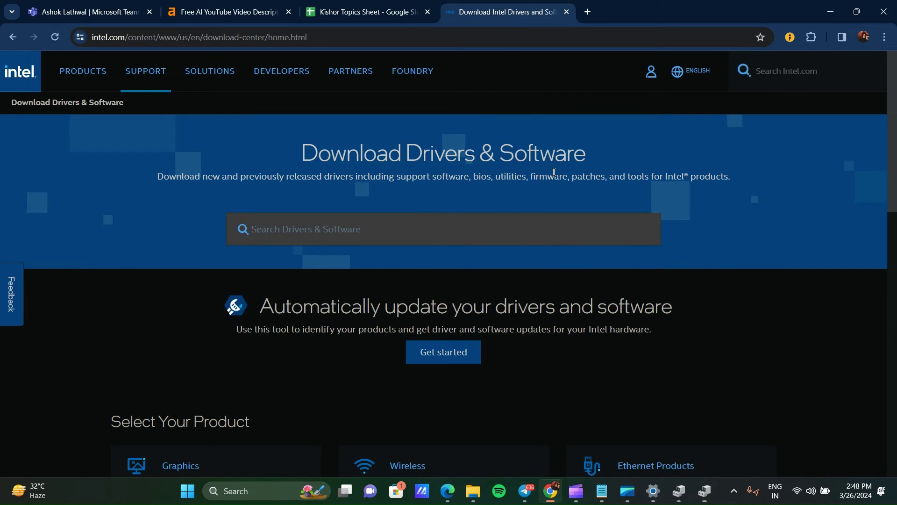
{"action": "left_click", "coordinate": [398, 228]}
{"action": "type", "text": "intel r "}
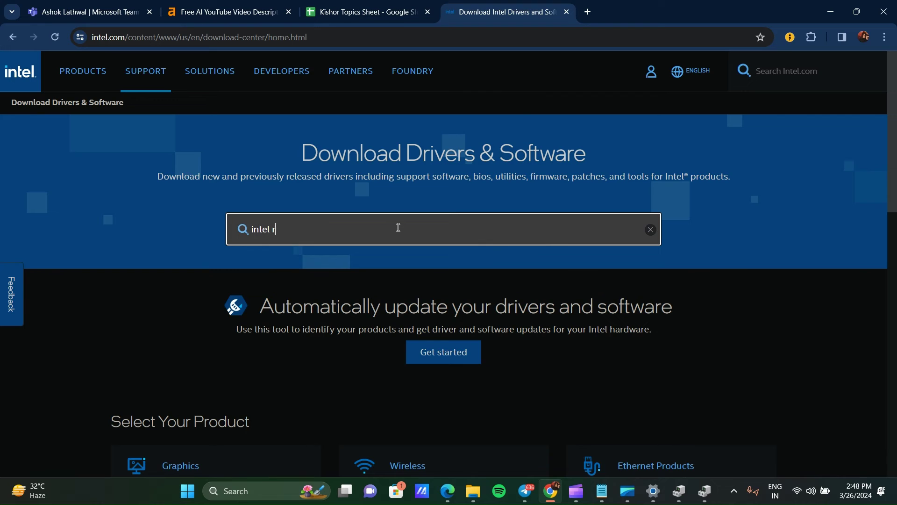
{"action": "type", "text": "uhd g"}
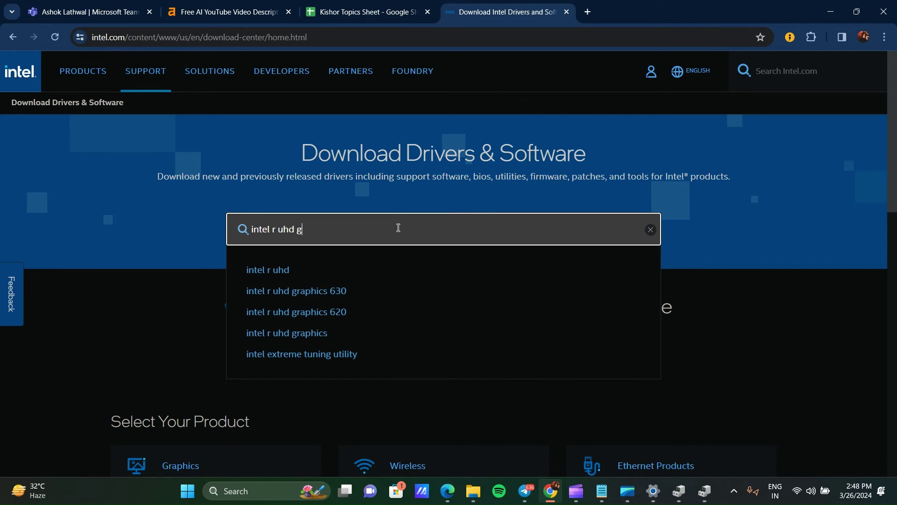
{"action": "type", "text": "rpp"}
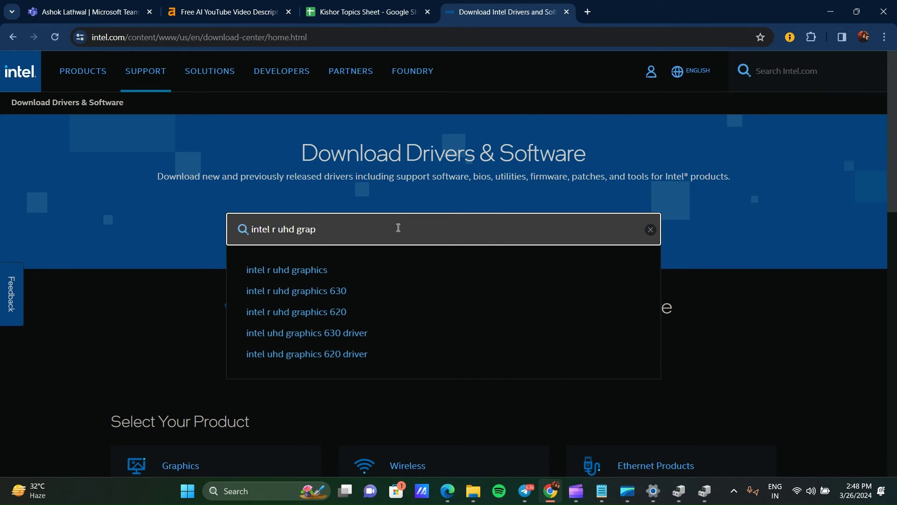
{"action": "left_click", "coordinate": [276, 270]}
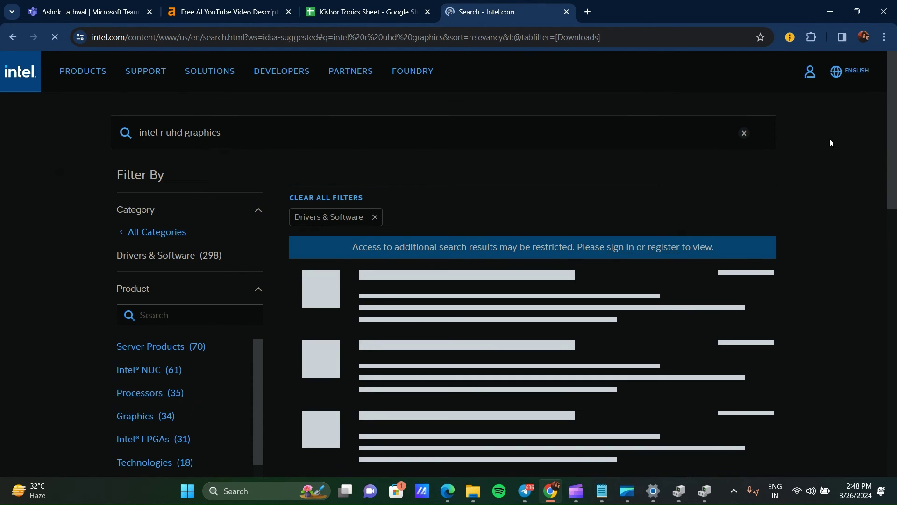
{"action": "scroll", "coordinate": [831, 143], "scroll_direction": "down", "scroll_amount": 1}
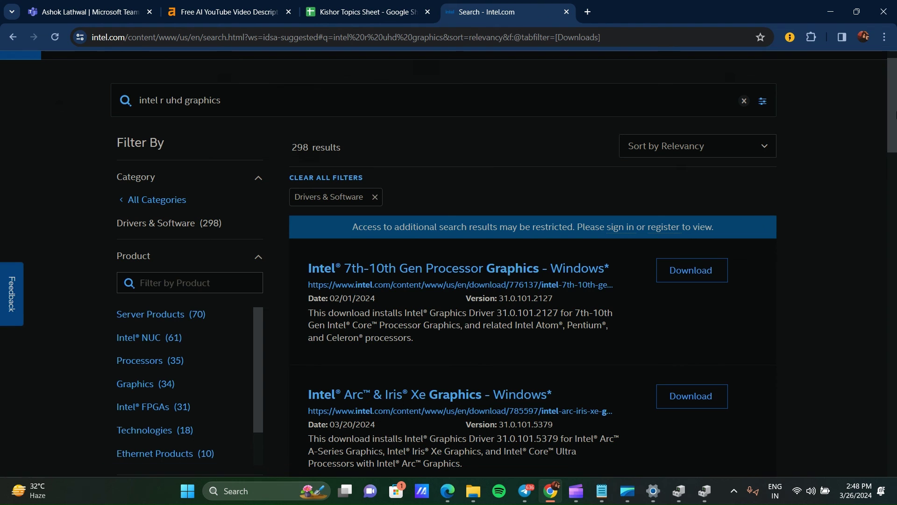
{"action": "scroll", "coordinate": [648, 196], "scroll_direction": "down", "scroll_amount": 3}
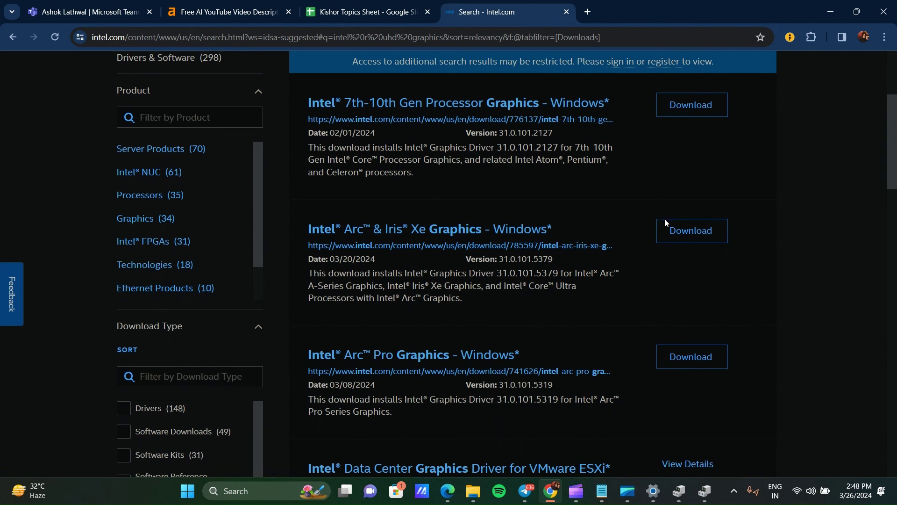